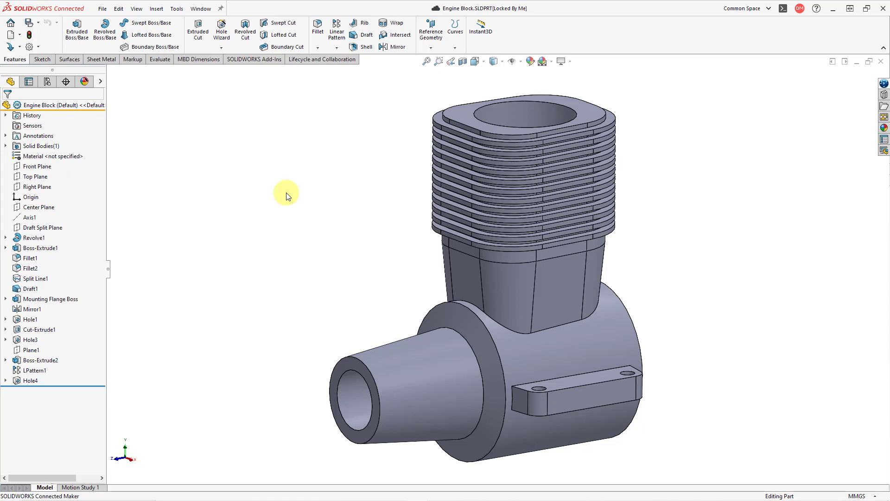
# - Show the System Options Default Templates page, with template paths under SOLIDWORKS 2023\templates
pyautogui.click(30, 49)
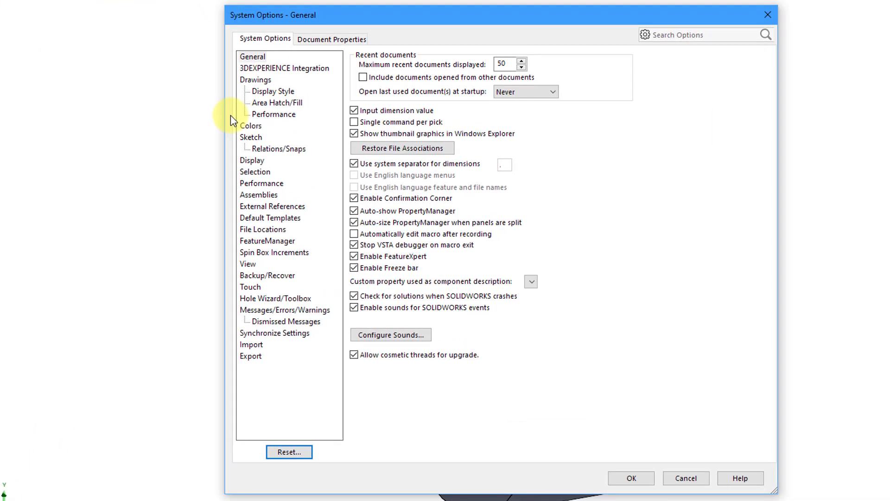
pyautogui.click(282, 219)
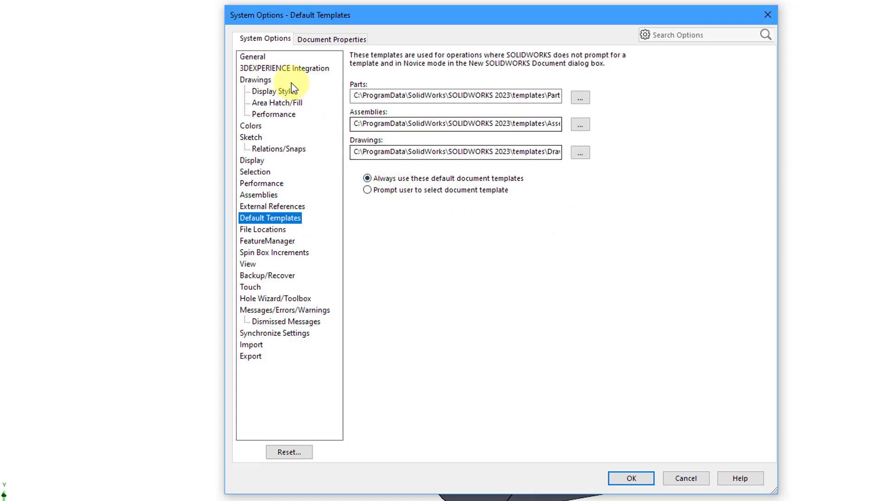
# - Review the Drawings, Display Style, Area Hatch/Fill and Performance settings, then view the ANSI Drafting Standard
pyautogui.click(256, 80)
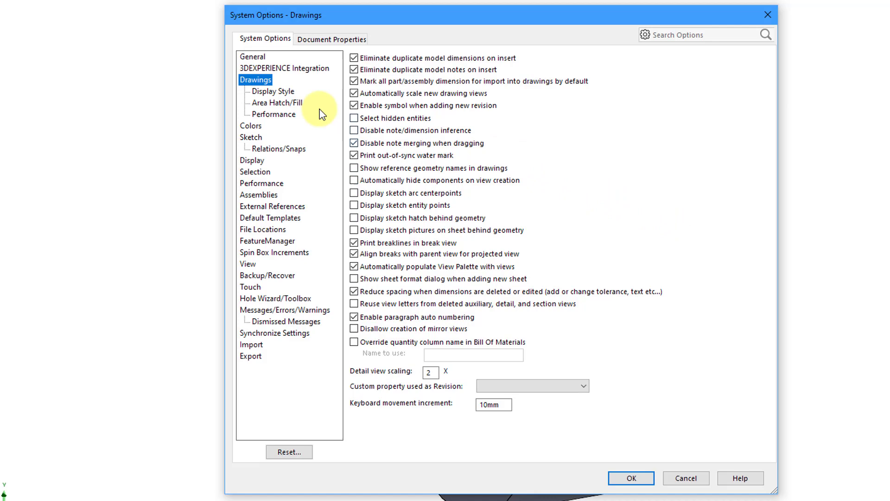
pyautogui.click(277, 93)
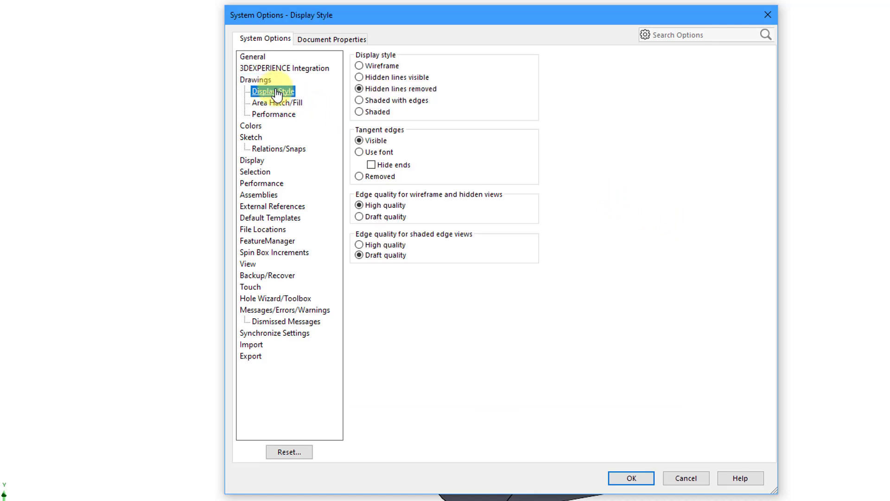
pyautogui.click(289, 105)
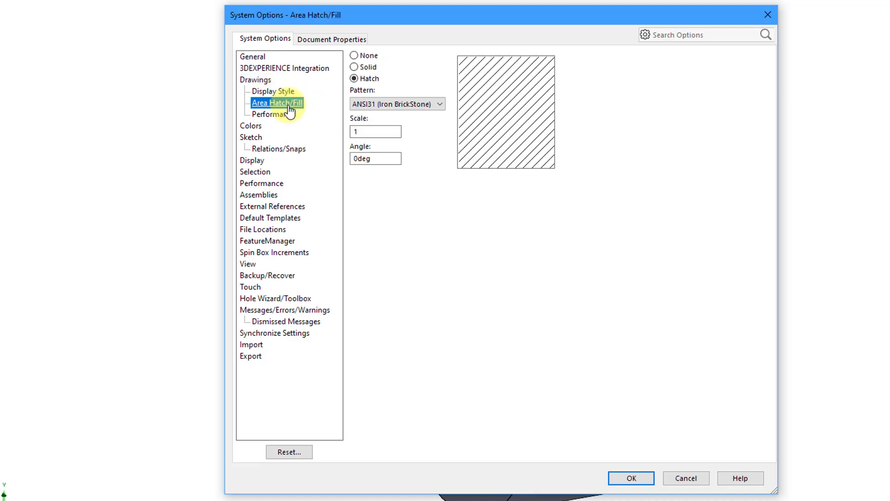
pyautogui.click(287, 116)
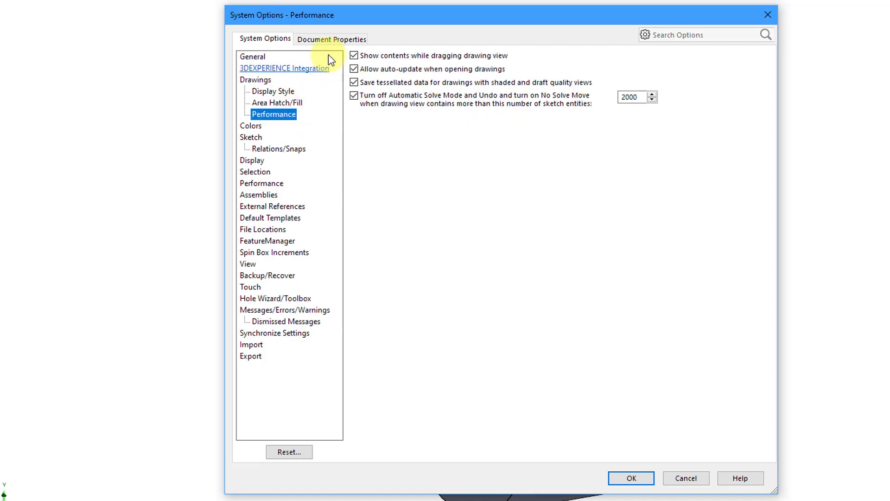
pyautogui.click(331, 40)
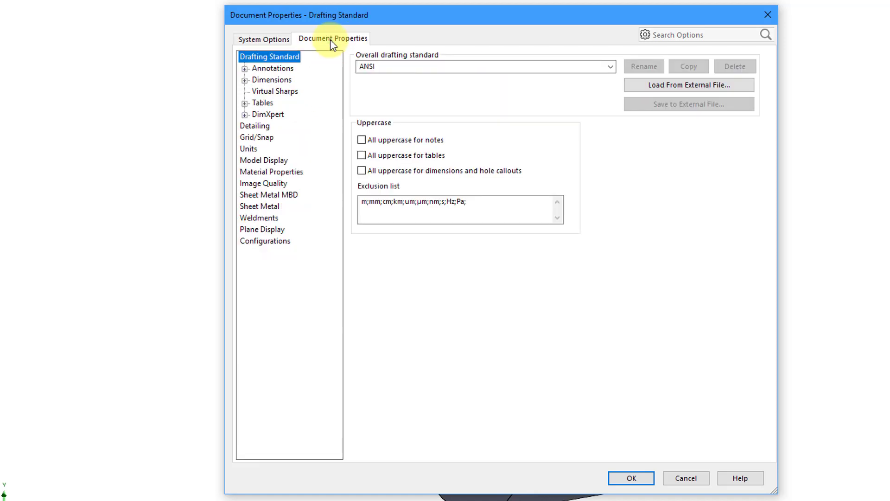
# - Look over the Detailing document properties and cancel the options dialog without changes
pyautogui.click(258, 129)
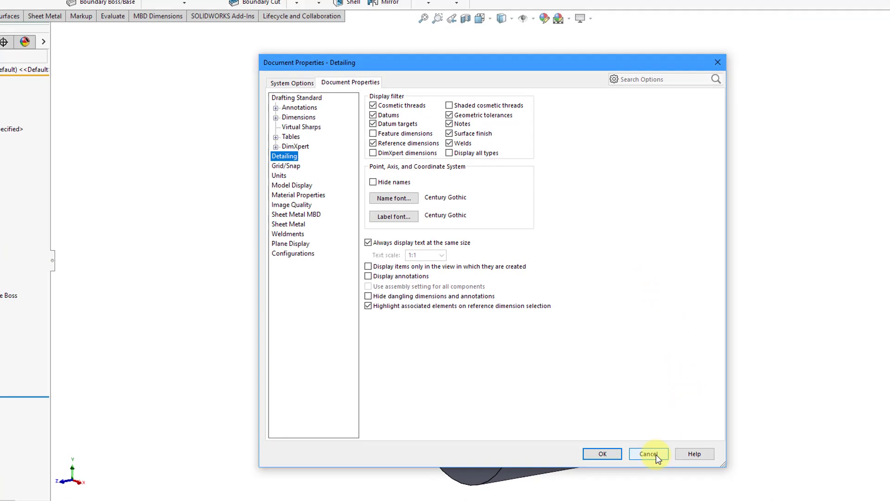
pyautogui.click(652, 454)
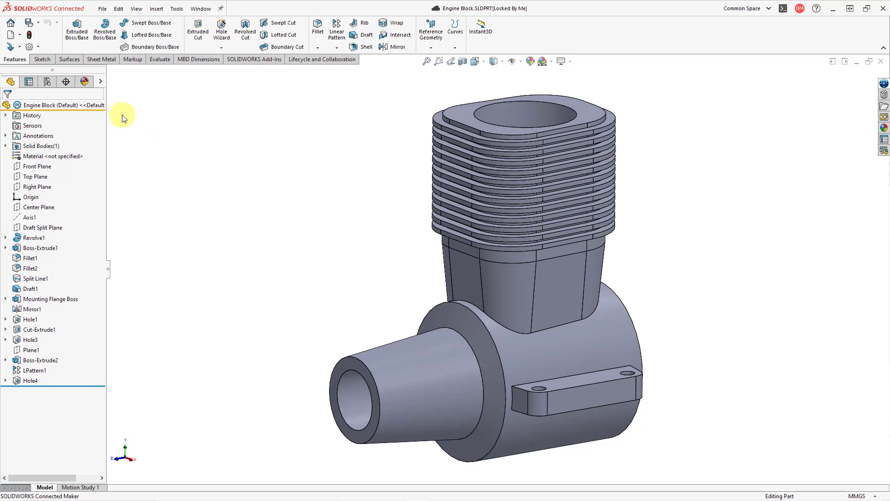
# - Create a new Drawing document, reaching the sheet size choice with A (ANSI) Landscape preselected
pyautogui.click(10, 36)
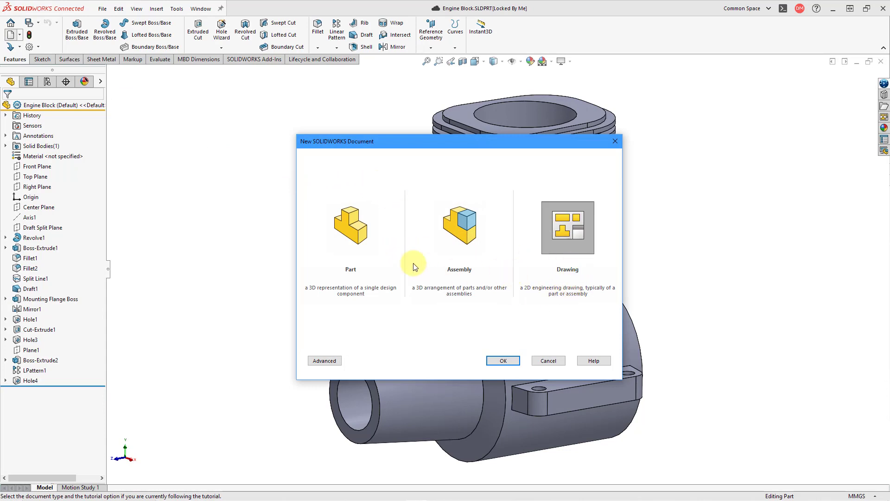
pyautogui.click(364, 239)
pyautogui.click(448, 253)
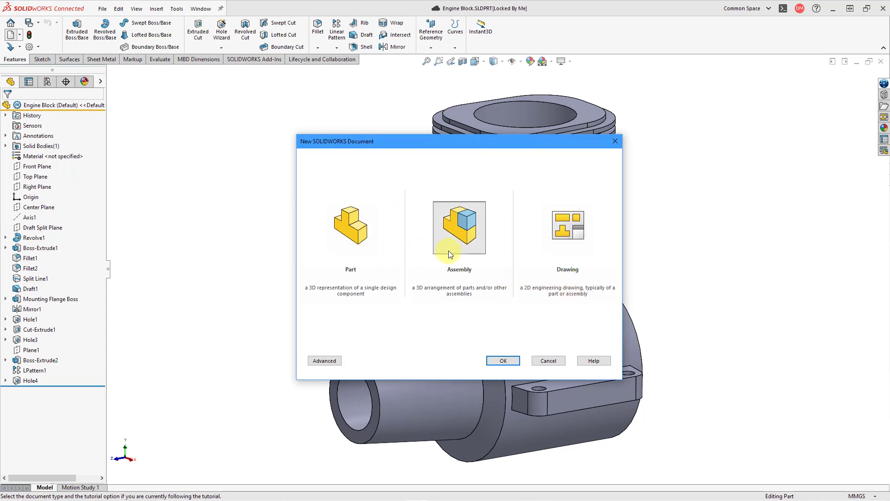
pyautogui.click(564, 251)
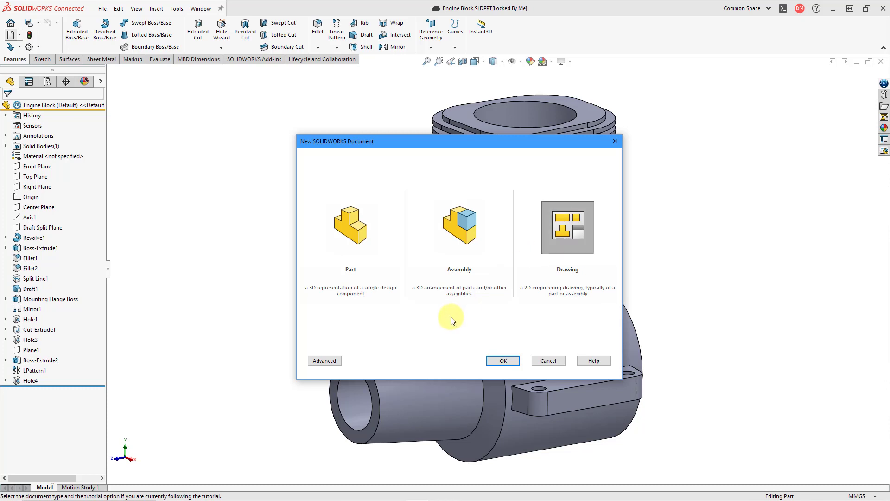
pyautogui.click(332, 361)
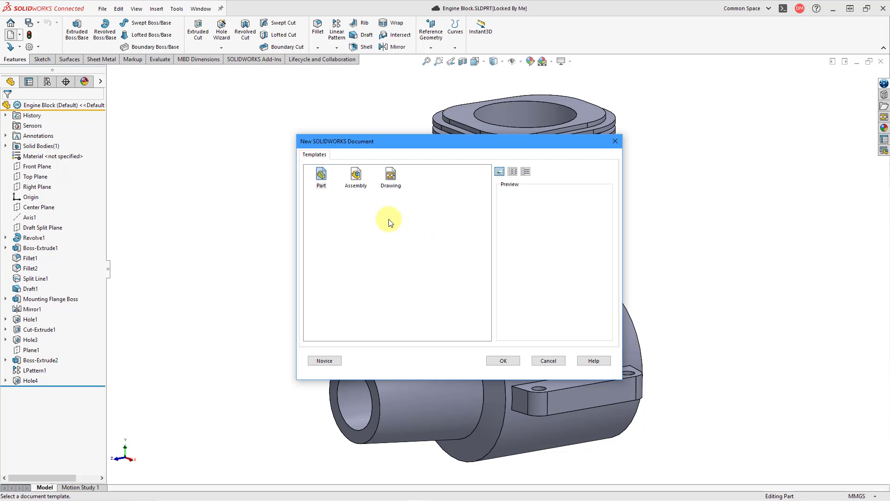
pyautogui.click(324, 360)
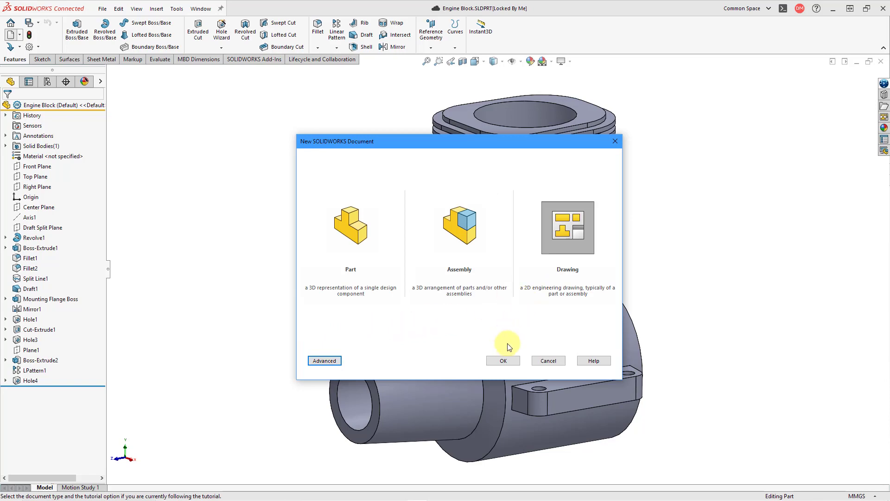
pyautogui.click(504, 361)
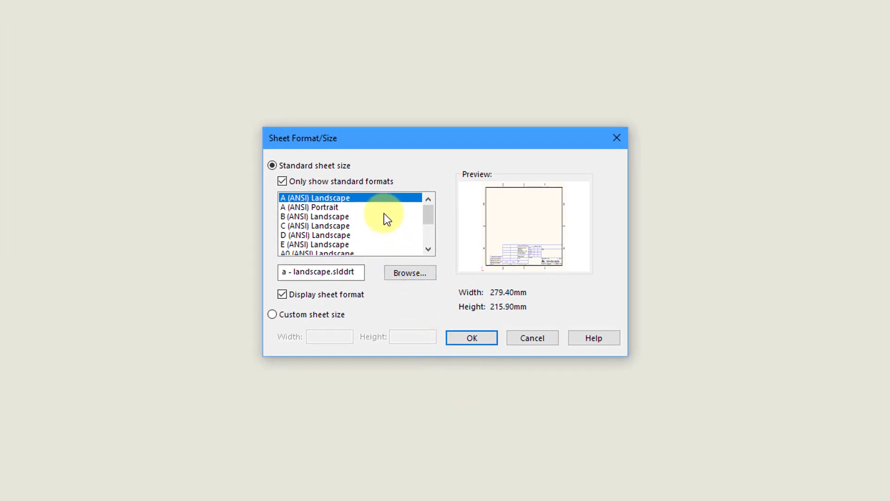
# - Choose the B (ANSI) Landscape sheet size, 431.80 × 279.40 mm, for the new Draw1 sheet
pyautogui.click(338, 219)
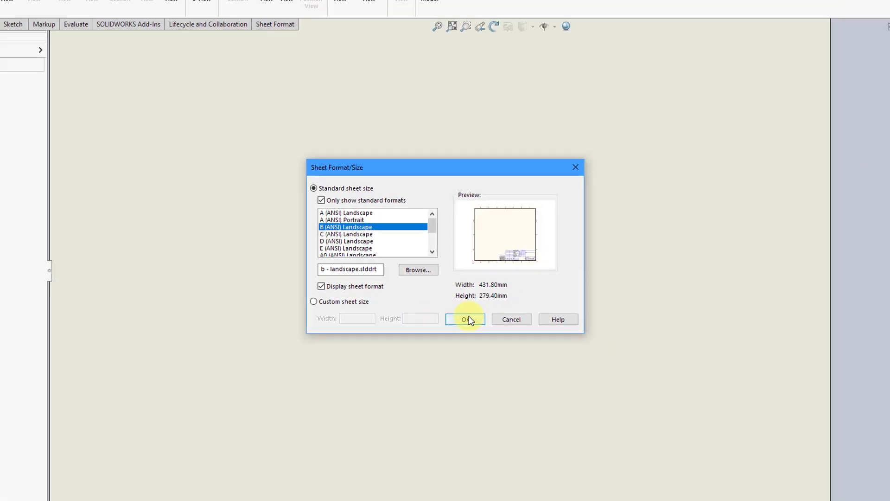
pyautogui.click(467, 318)
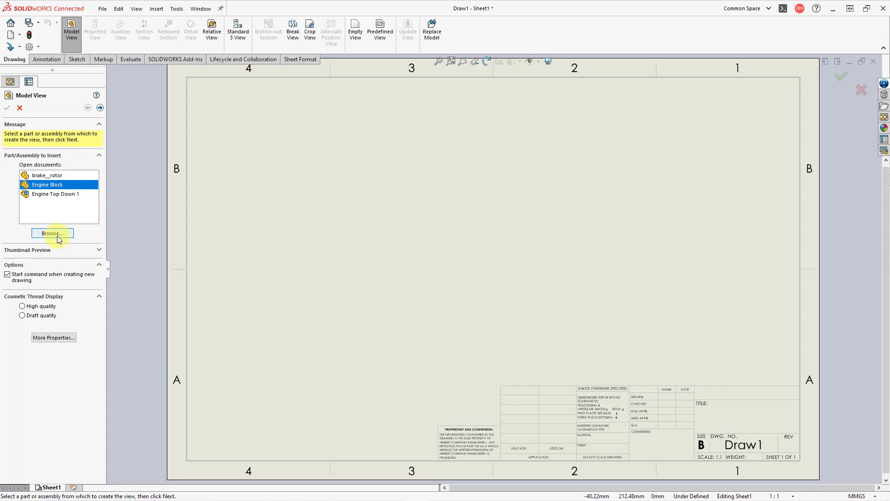
# - Select Engine Block as the model for the drawing view
pyautogui.click(100, 110)
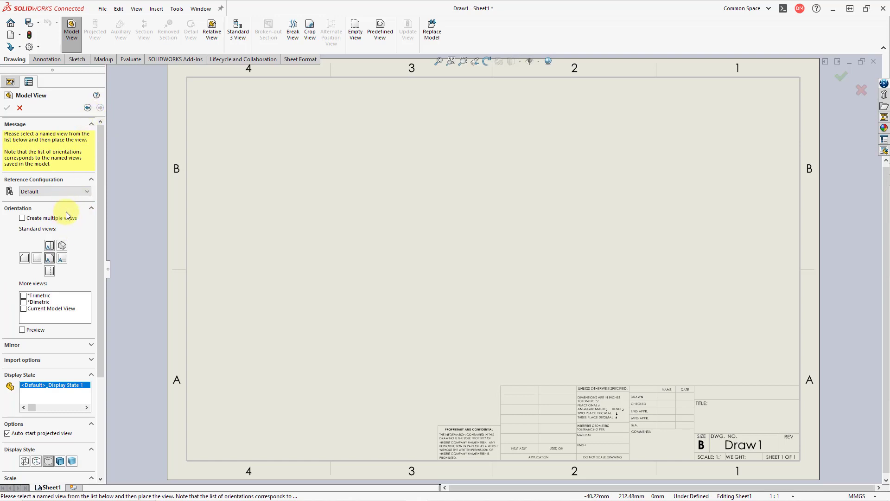
# - Place Front, Top and Right views of the Engine Block on the sheet at 1:5 scale
pyautogui.click(22, 218)
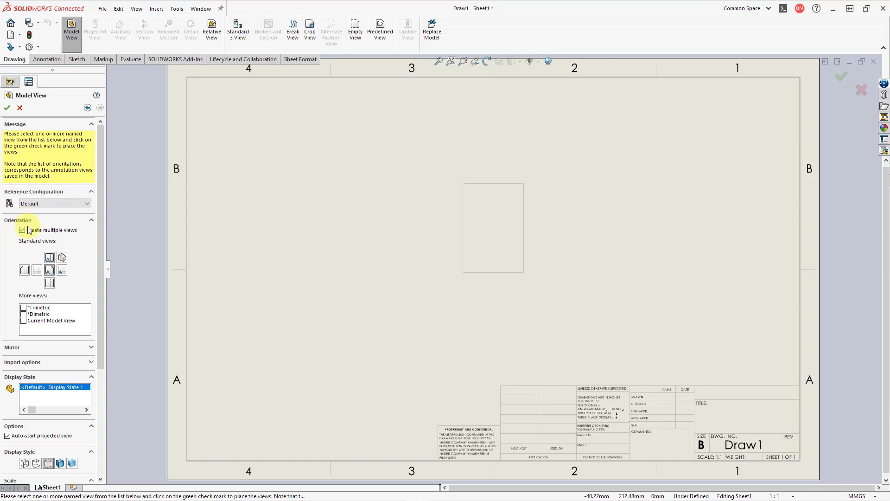
pyautogui.click(51, 256)
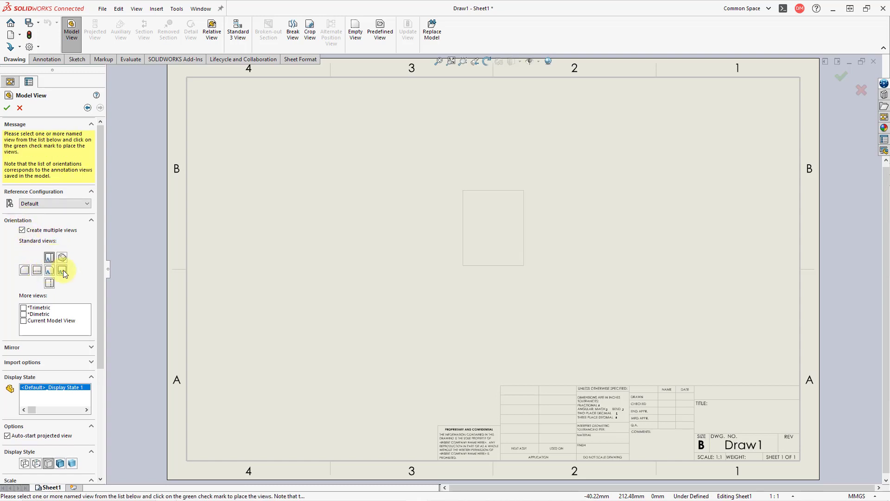
pyautogui.click(62, 270)
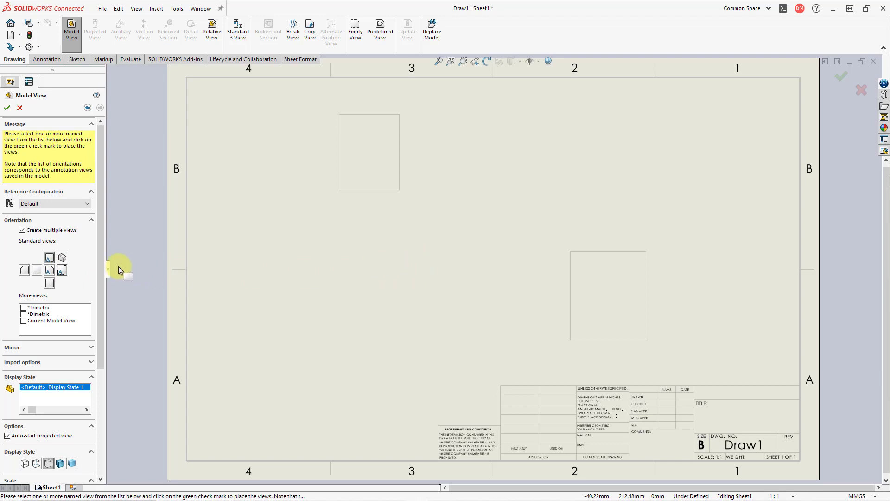
pyautogui.click(49, 270)
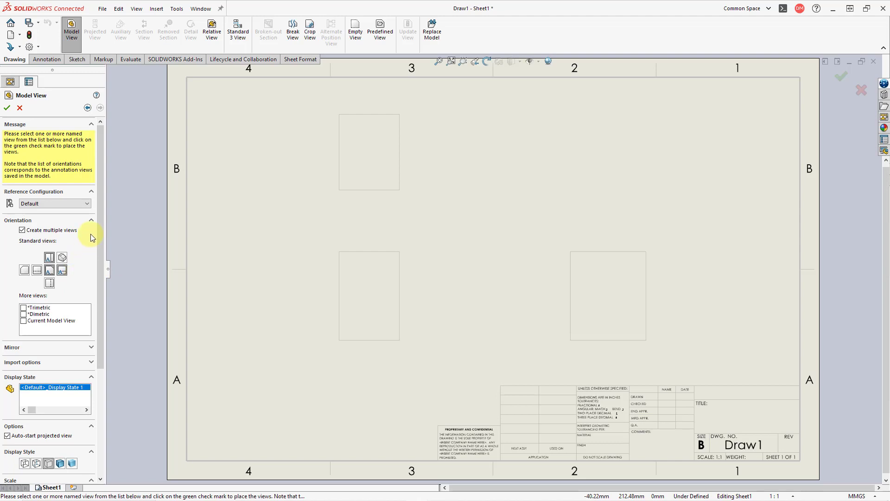
pyautogui.click(7, 110)
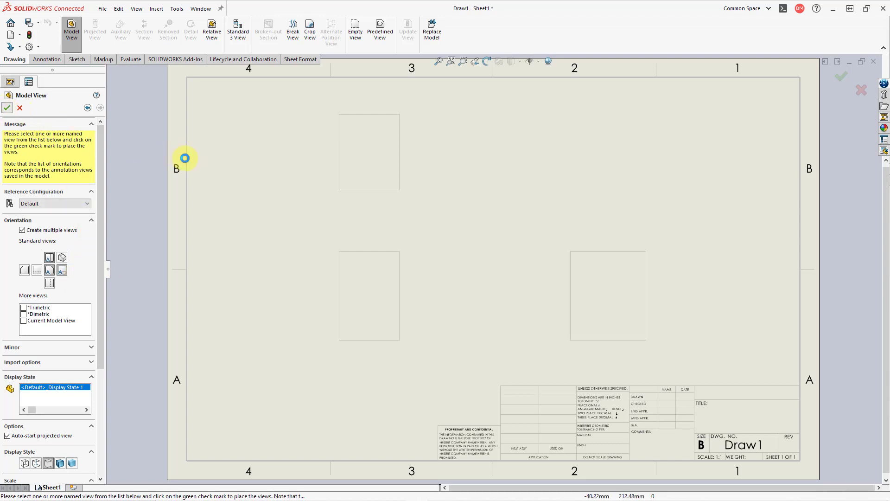
pyautogui.click(210, 168)
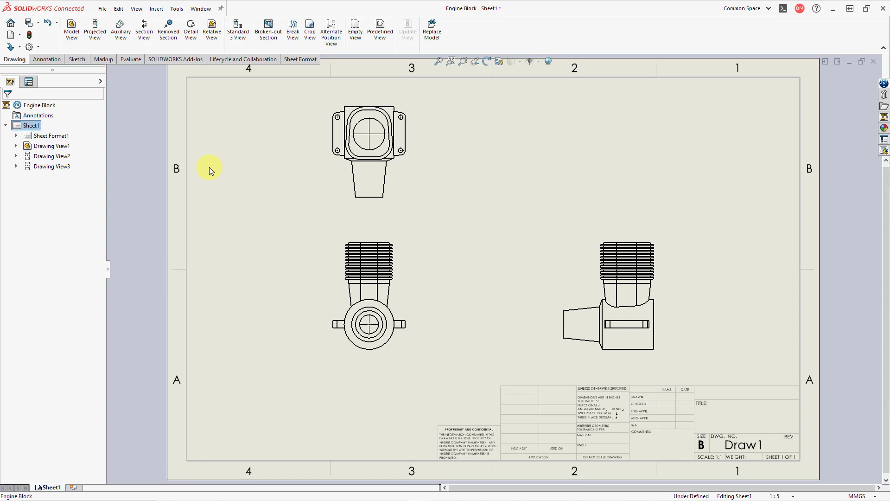
# - Switch to the Engine Top Down 1.SLDASM assembly window via the Window menu
pyautogui.click(202, 10)
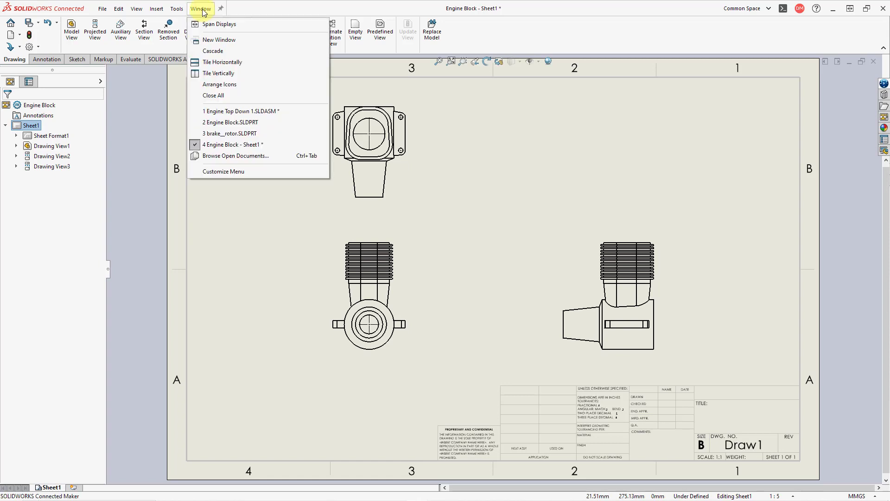
pyautogui.click(238, 113)
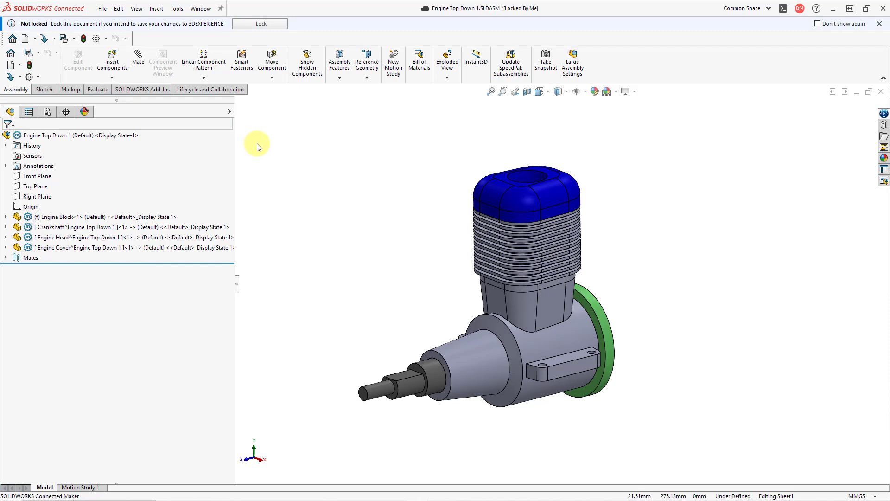
# - Make a drawing from the Engine Top Down 1 assembly using a D (ANSI) Landscape sheet
pyautogui.click(103, 10)
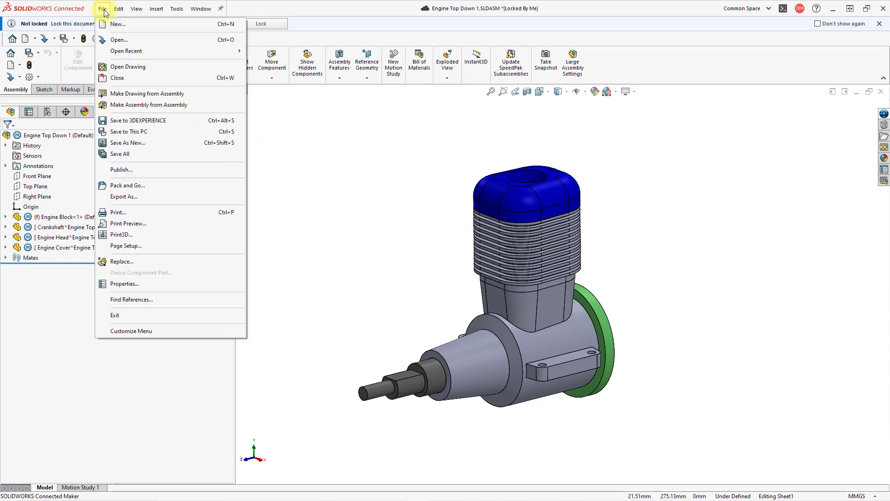
pyautogui.click(140, 97)
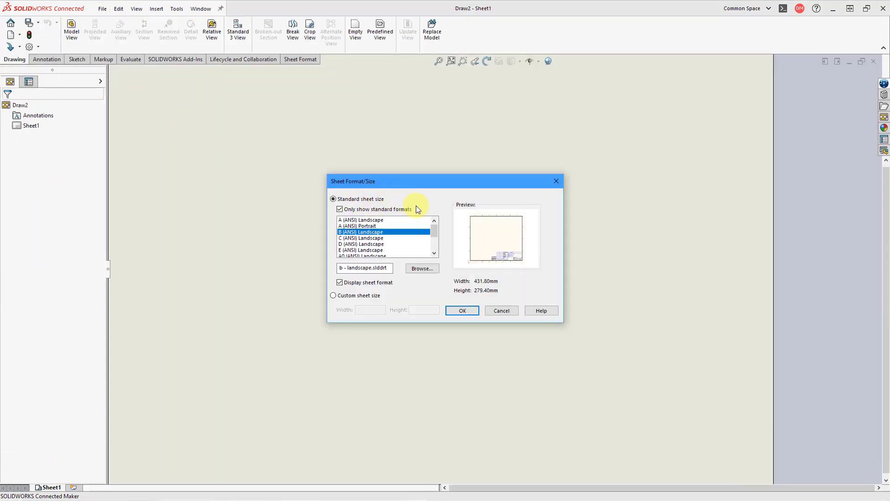
pyautogui.click(378, 244)
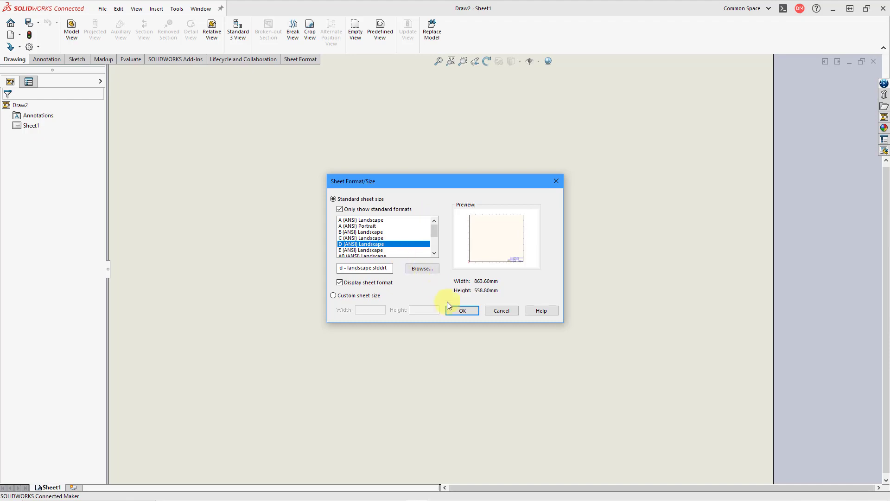
# - Accept the D-size sheet and drag the assembly's Left view near the sheet's middle
pyautogui.click(464, 310)
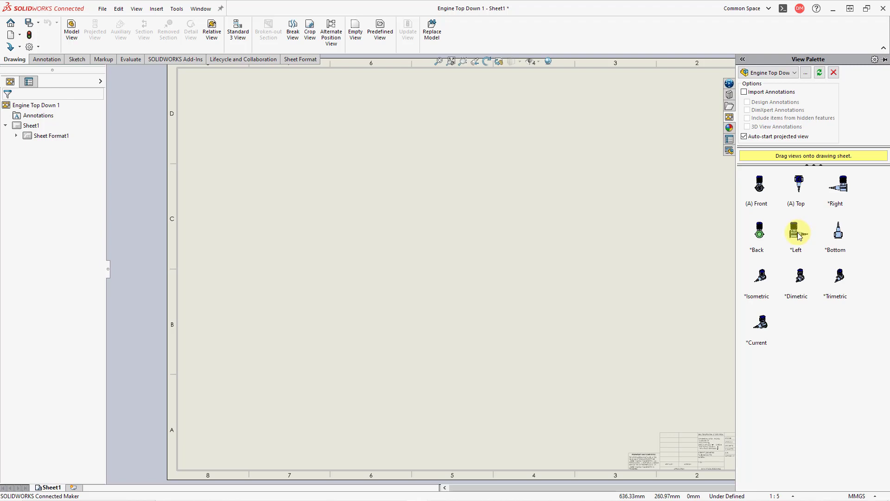
pyautogui.moveTo(798, 236); pyautogui.dragTo(425, 280)
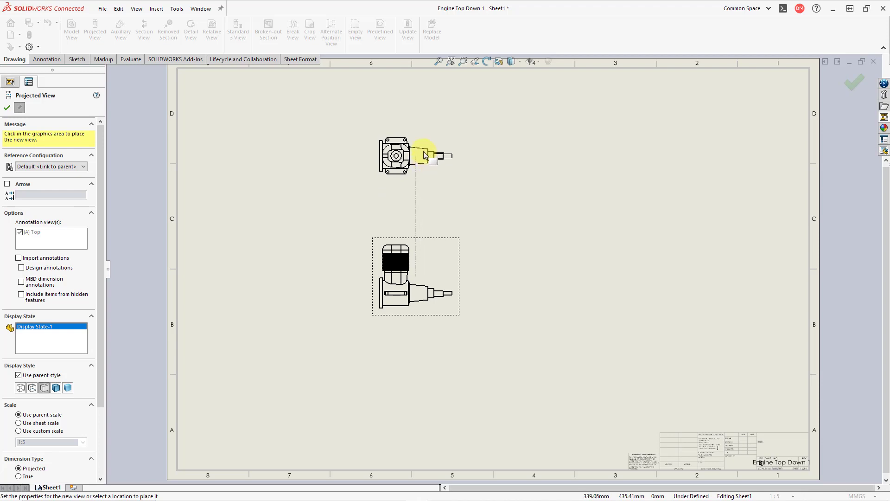
# - Place projected views above and to the right of the engine assembly's Left view
pyautogui.click(424, 156)
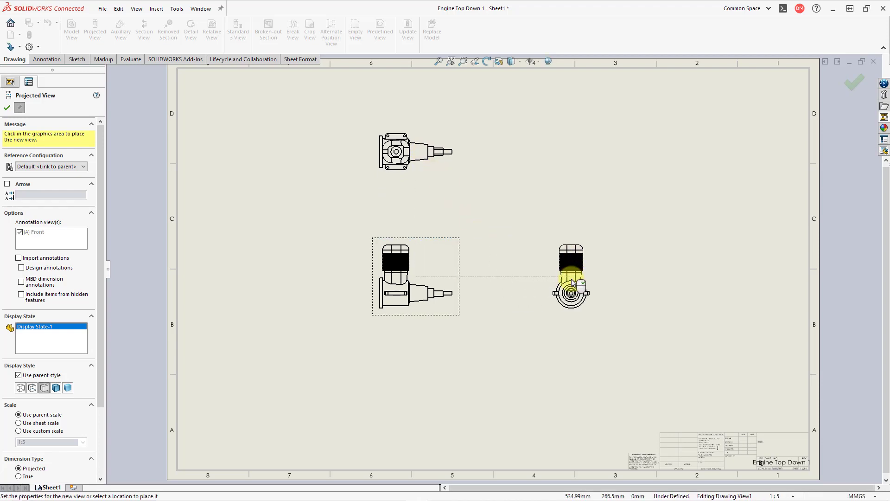
pyautogui.click(568, 277)
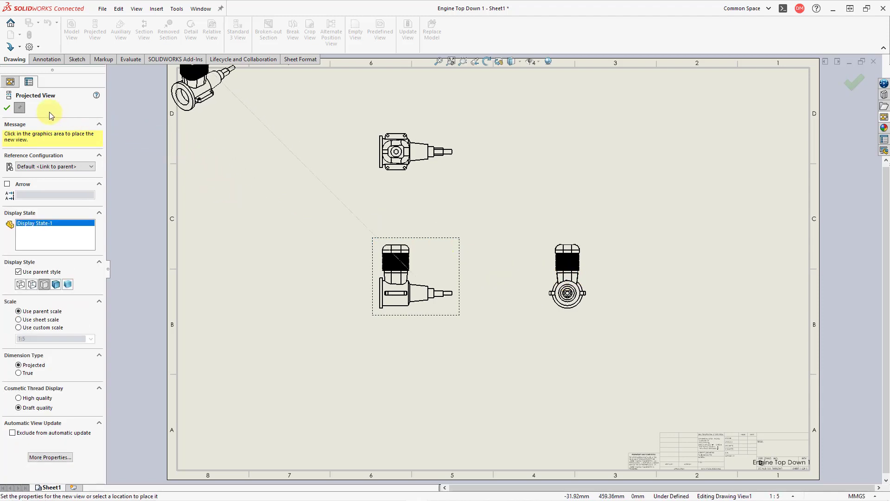
pyautogui.click(7, 110)
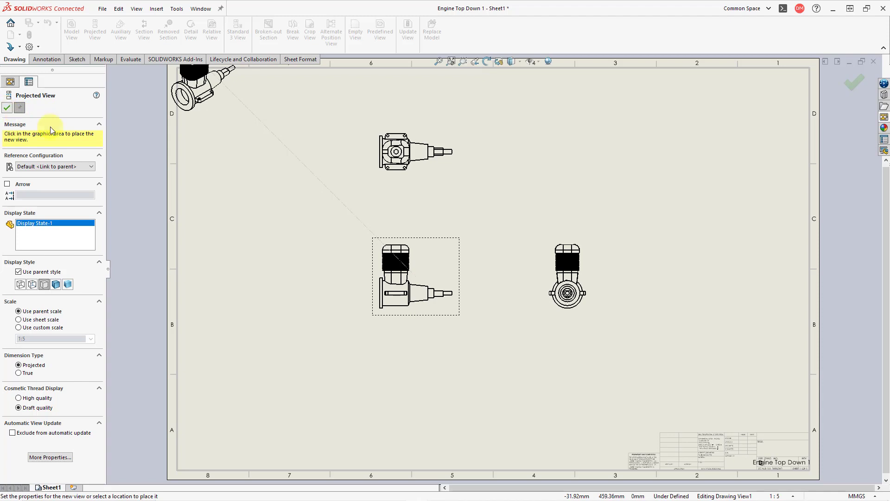